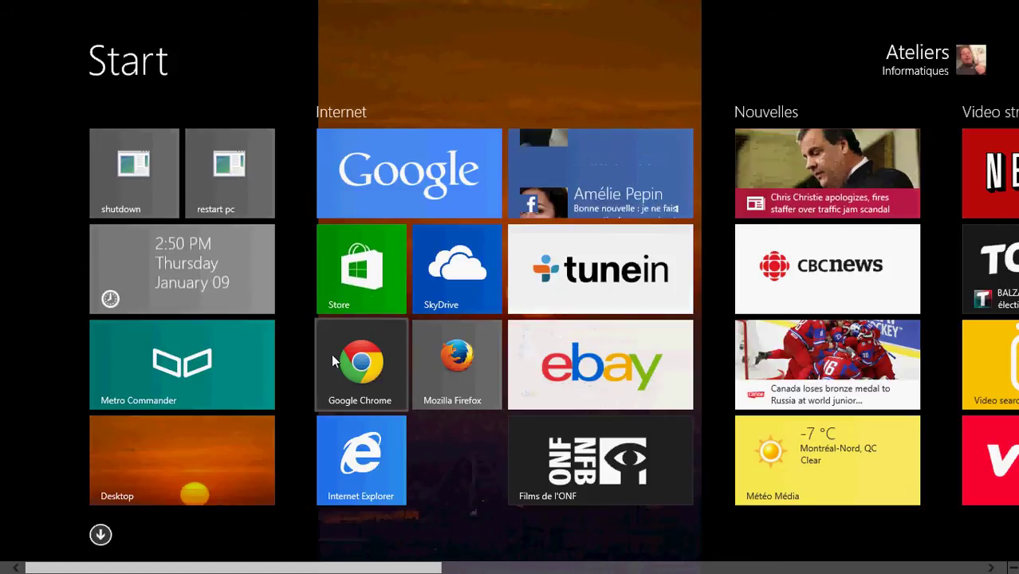
Launch the Store and search for 'metro comman'
{"action": "left_click", "coordinate": [358, 275]}
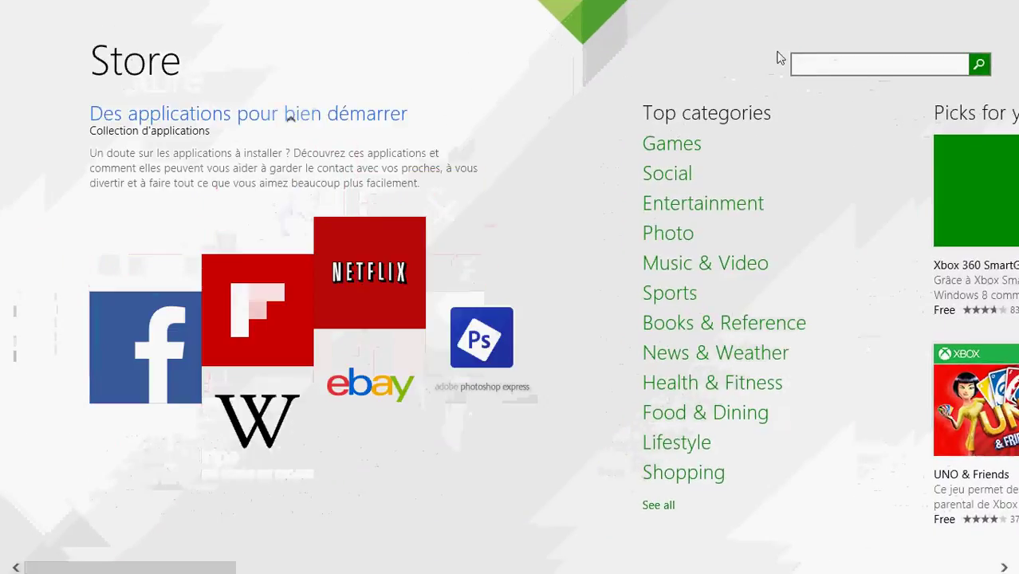
{"action": "left_click", "coordinate": [796, 64]}
{"action": "type", "text": "metro comman"}
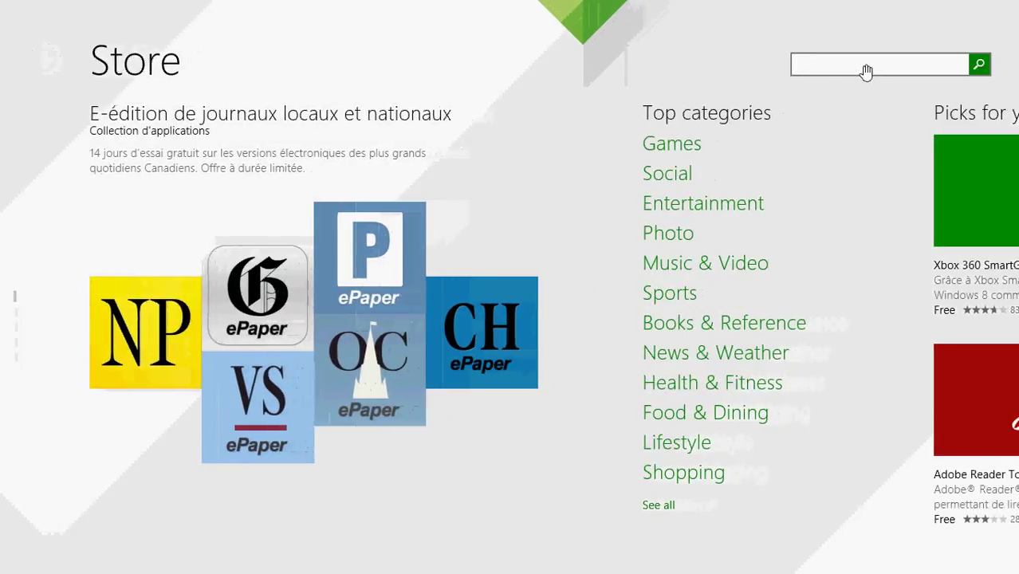
{"action": "type", "text": "metro"}
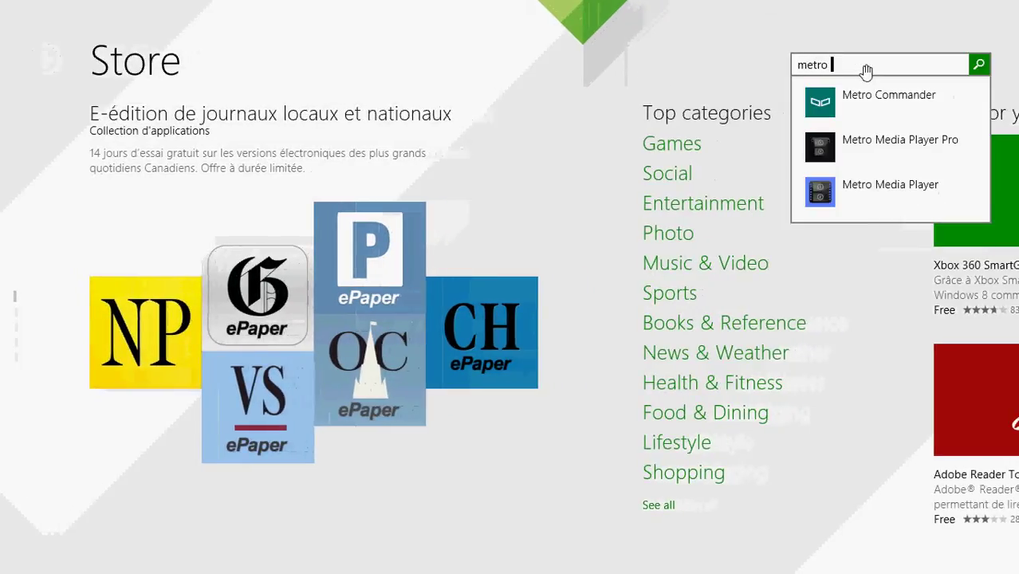
{"action": "type", "text": " comman"}
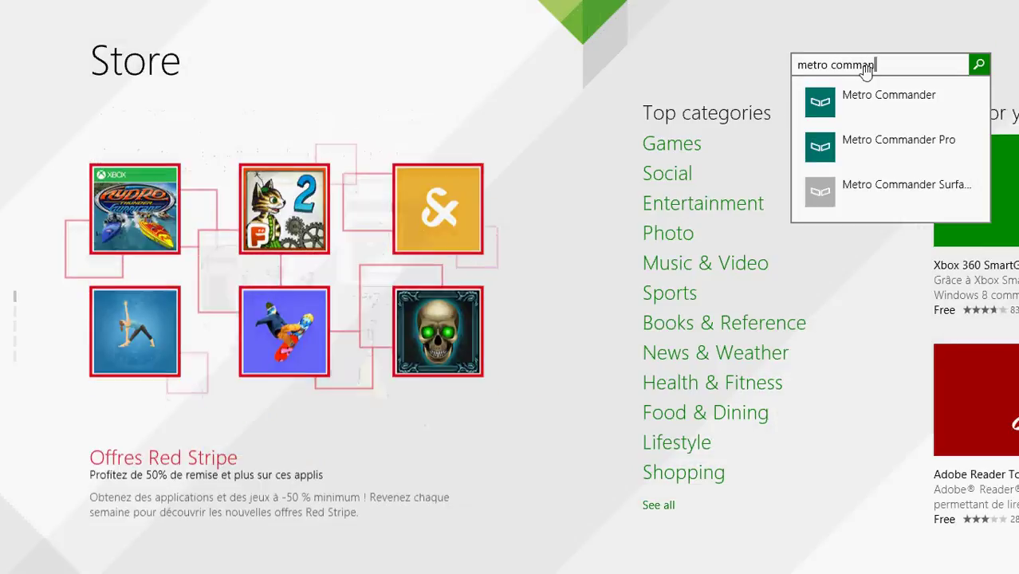
Show and dismiss the Store navigation bar, then bring back the Metro Commander suggestions
{"action": "right_click", "coordinate": [866, 68]}
{"action": "right_click", "coordinate": [866, 70]}
{"action": "right_click", "coordinate": [866, 71]}
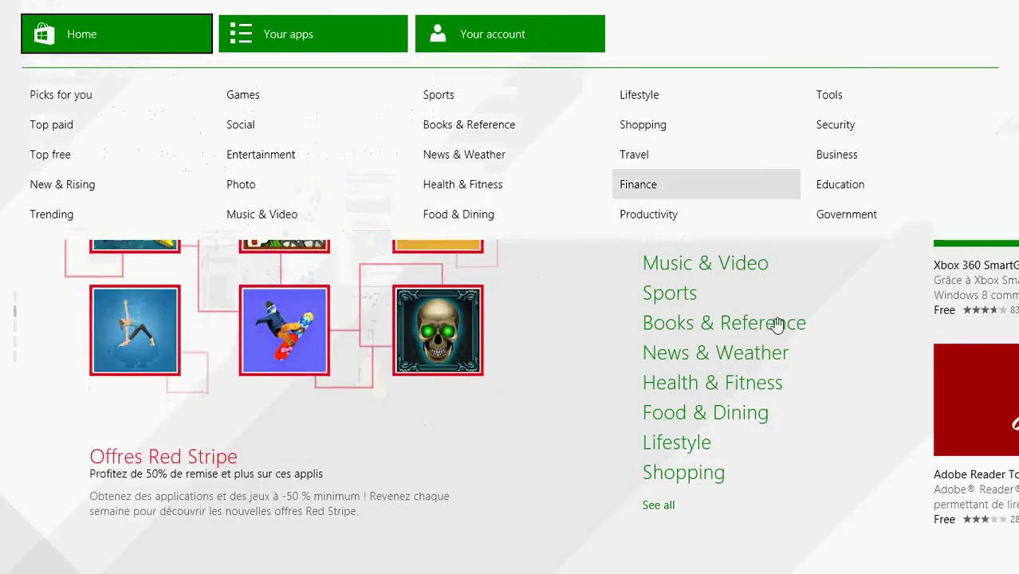
{"action": "right_click", "coordinate": [881, 341]}
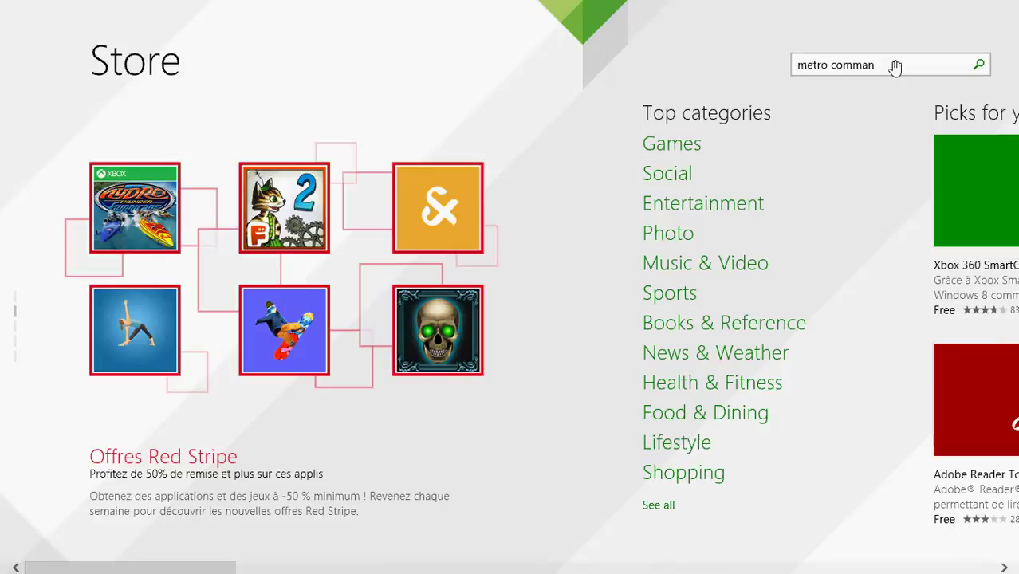
{"action": "left_click", "coordinate": [885, 64]}
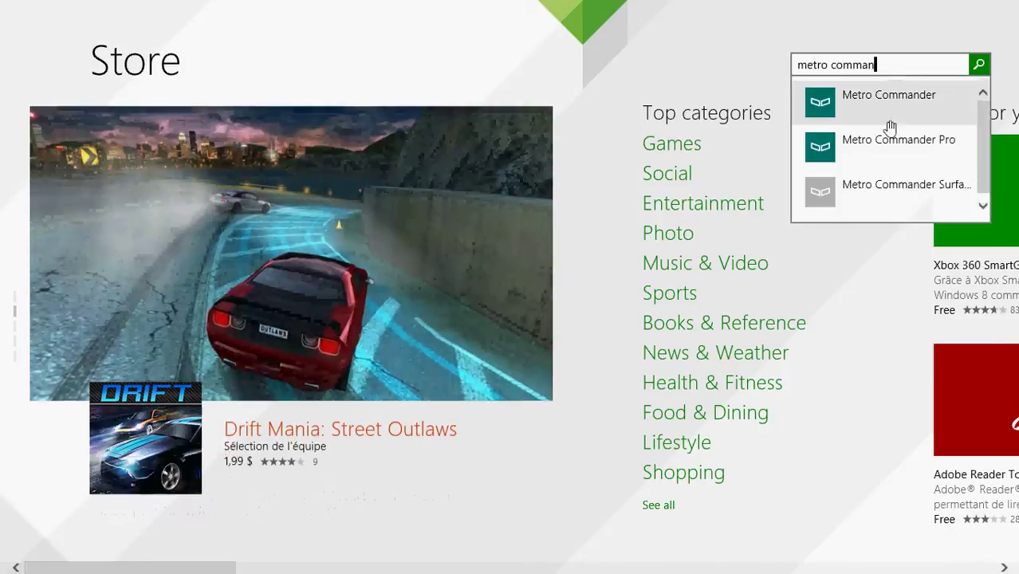
View the Metro Commander Pro listing (7,99 $, 7-day trial), then go back to Start
{"action": "left_click", "coordinate": [887, 150]}
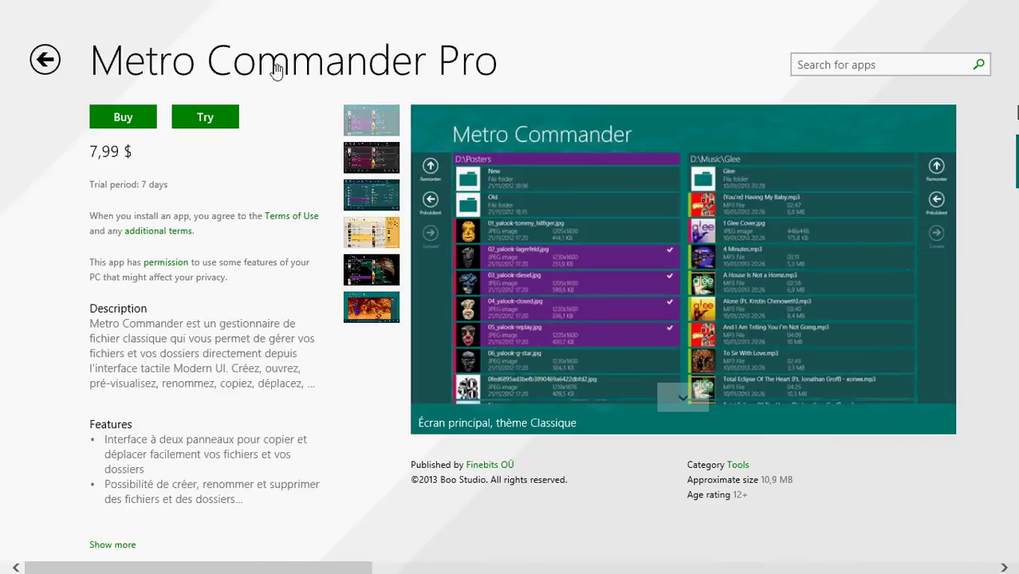
{"action": "left_click", "coordinate": [44, 61]}
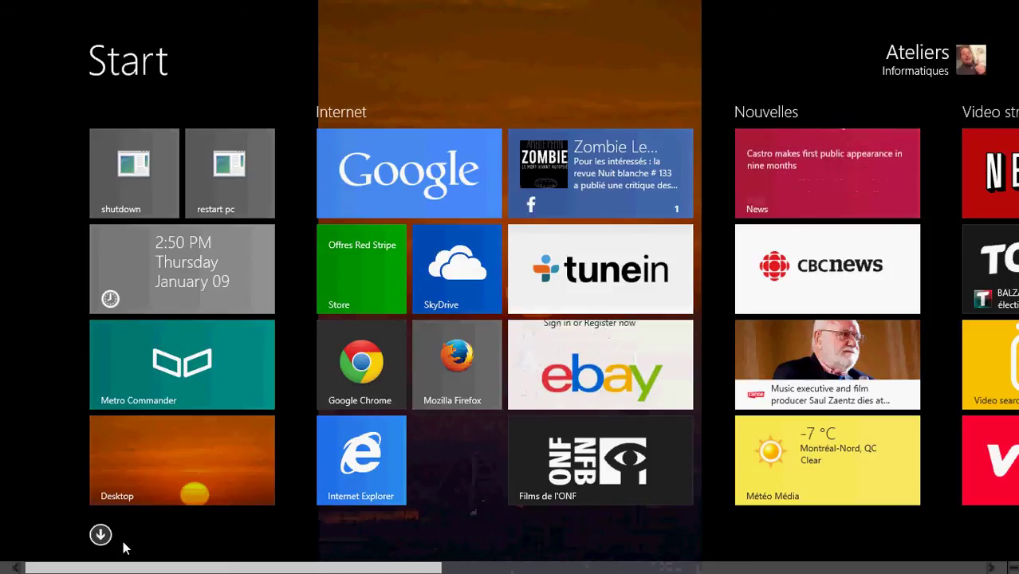
Look over the Apps list, then launch Metro Commander with Pictures and Music panes
{"action": "left_click", "coordinate": [100, 536]}
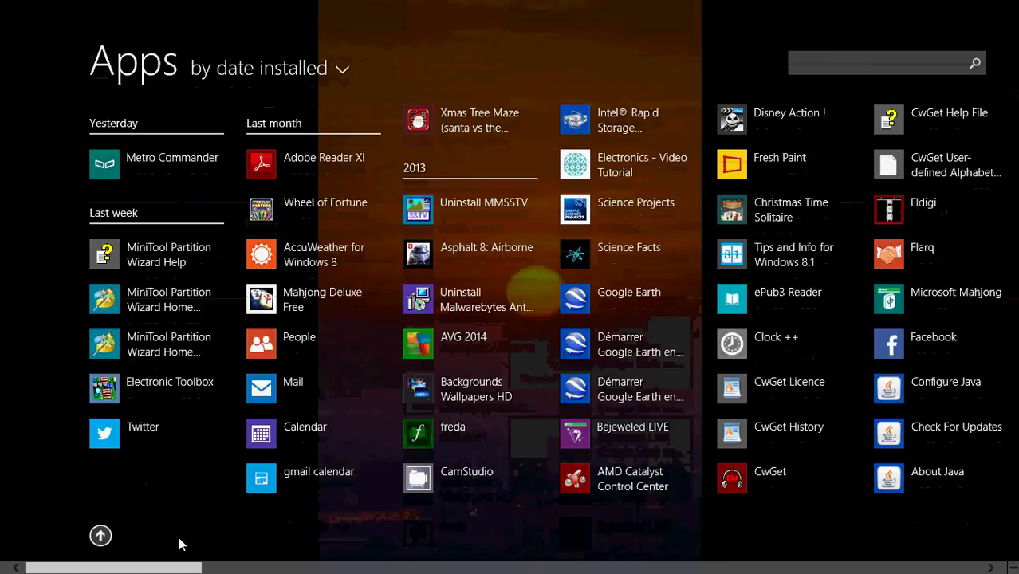
{"action": "left_click", "coordinate": [100, 537]}
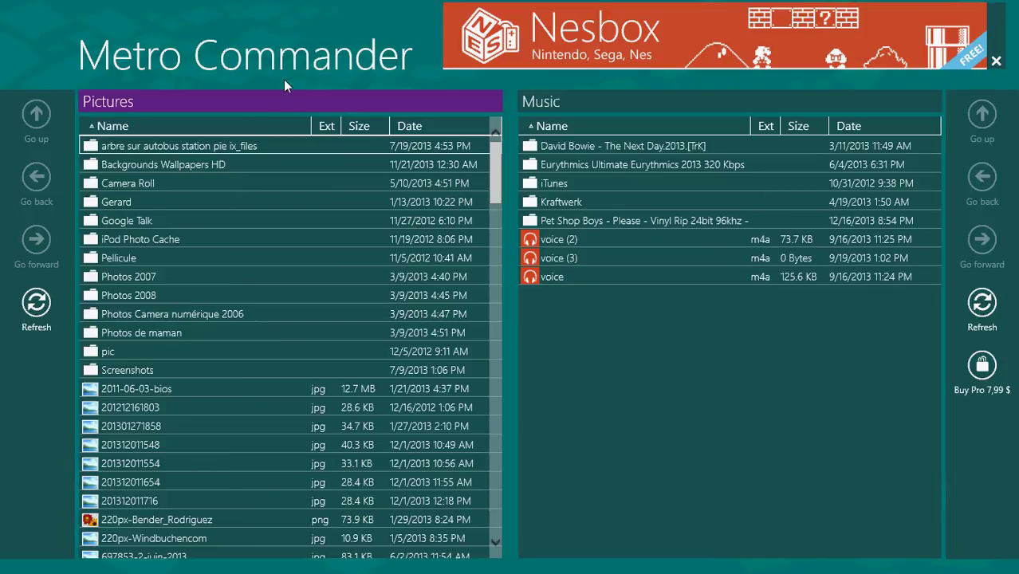
Show the drive commands, try browsing to Tecmtl, dismiss its error, and open C:
{"action": "right_click", "coordinate": [315, 100]}
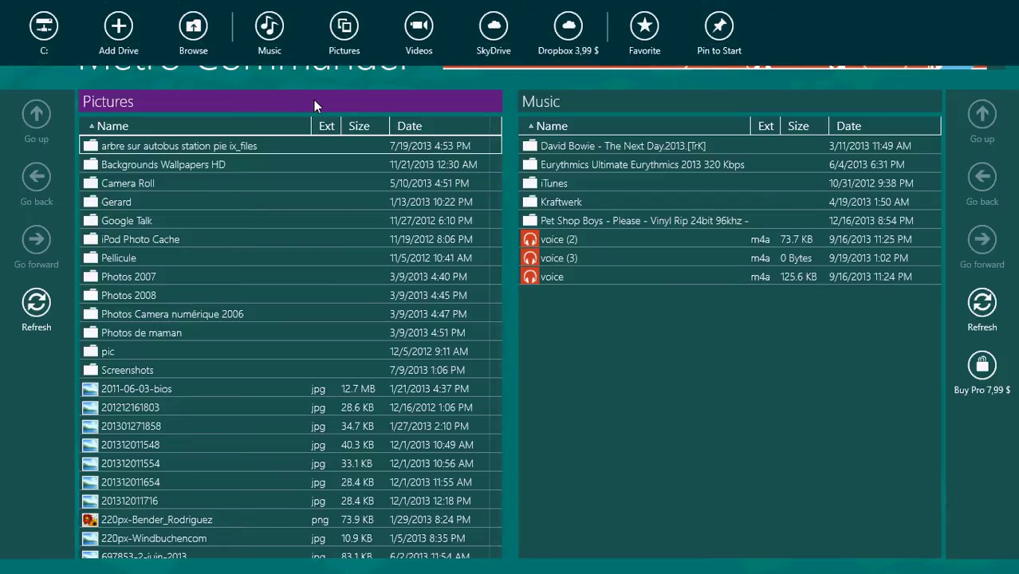
{"action": "left_click", "coordinate": [43, 29]}
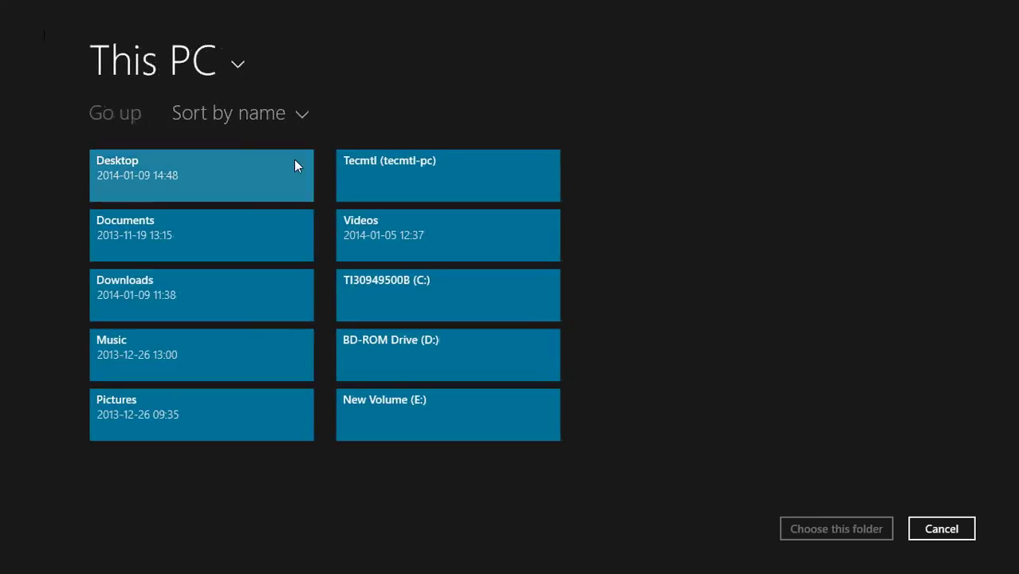
{"action": "left_click", "coordinate": [372, 165]}
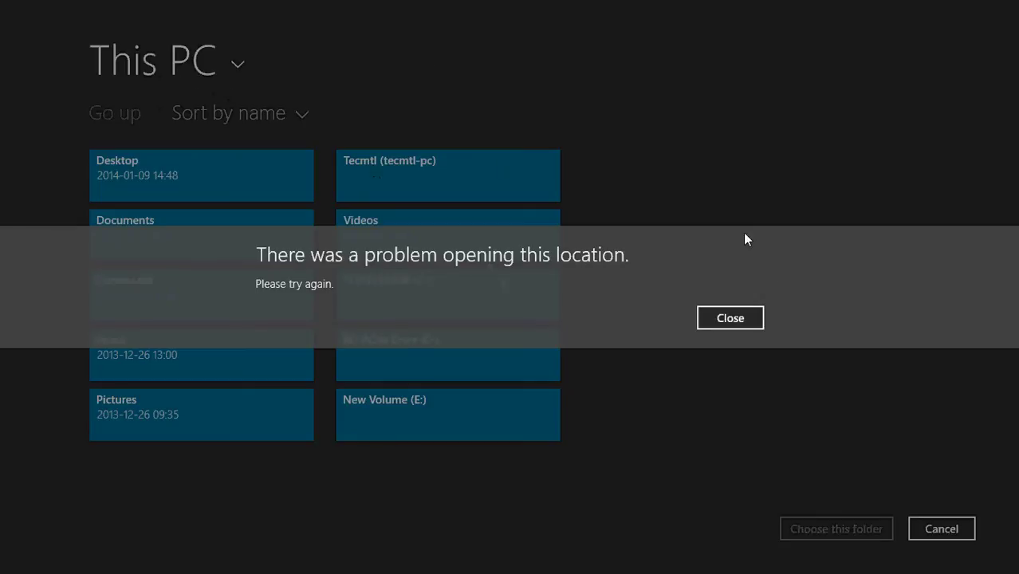
{"action": "left_click", "coordinate": [741, 324]}
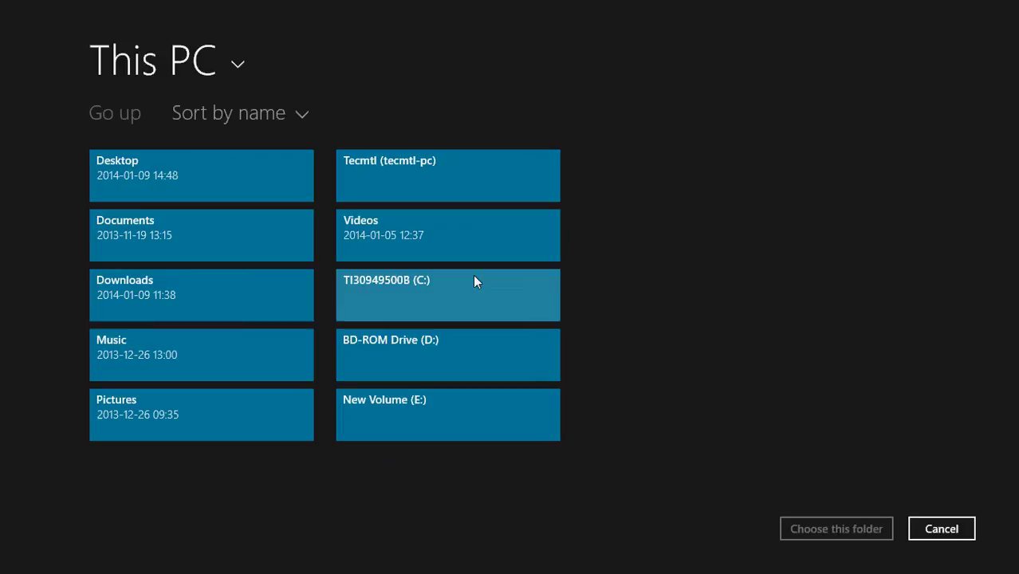
{"action": "left_click", "coordinate": [452, 310]}
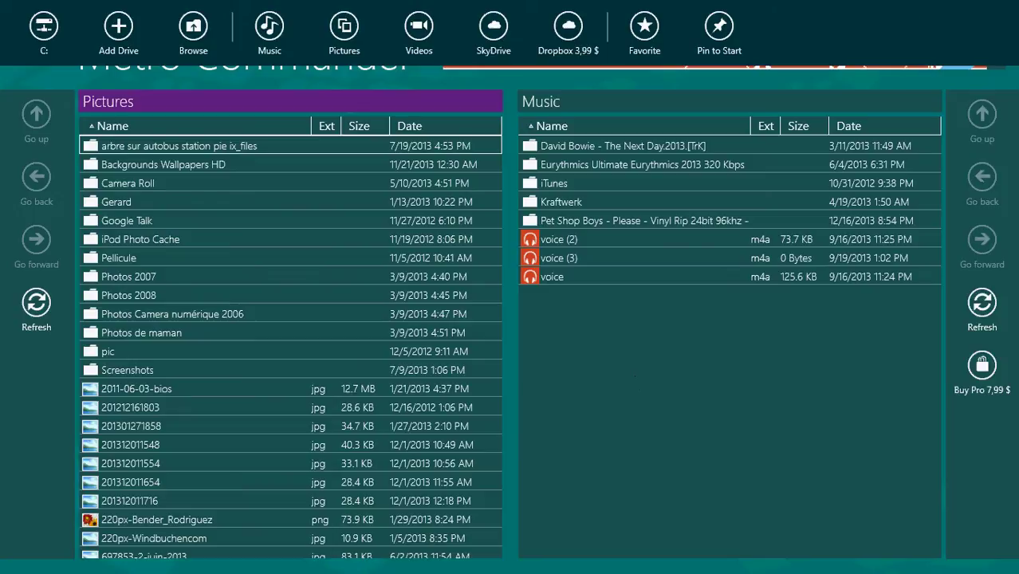
{"action": "mouse_move", "coordinate": [1018, 0]}
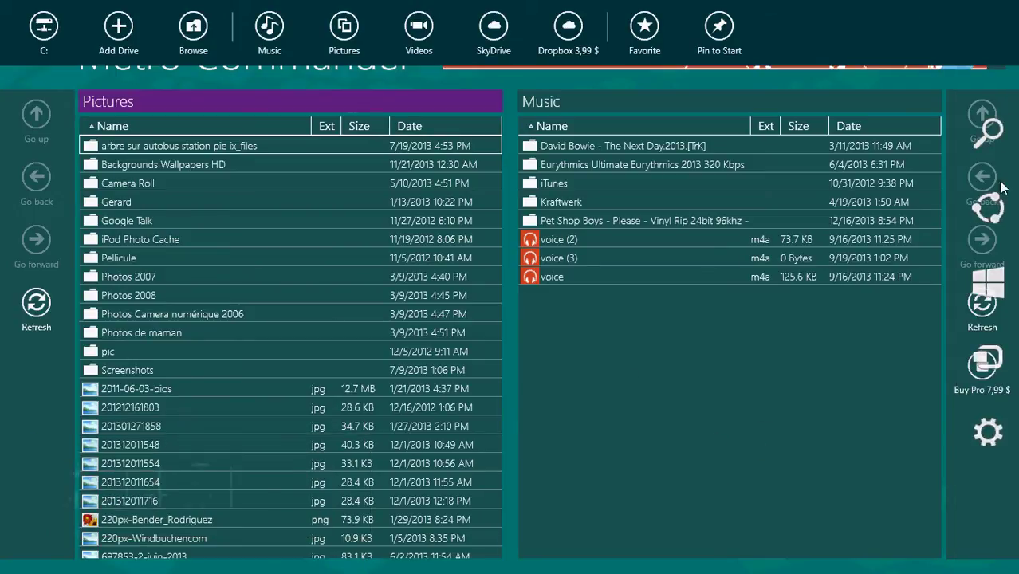
{"action": "left_click", "coordinate": [983, 450]}
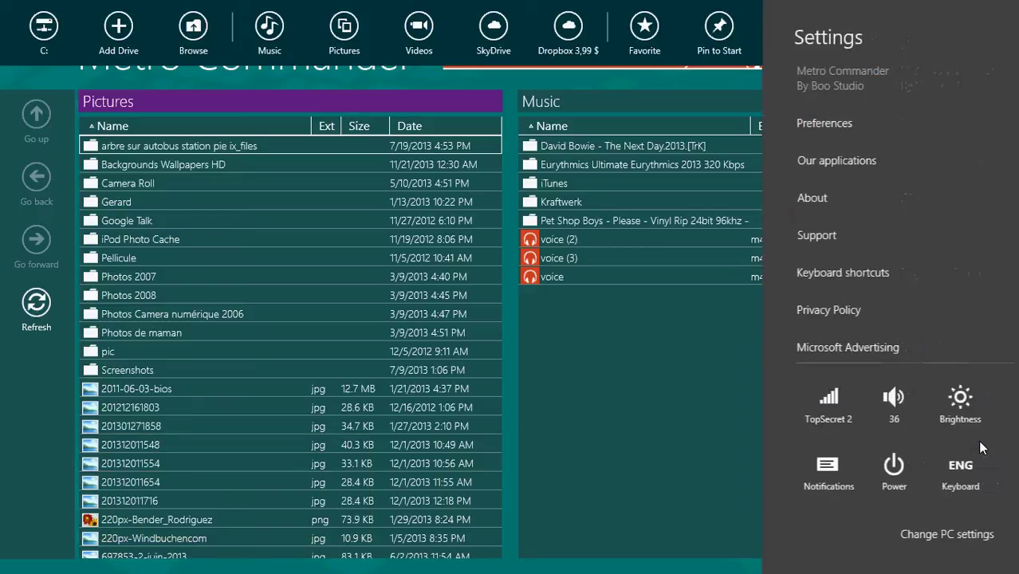
{"action": "left_click", "coordinate": [829, 129]}
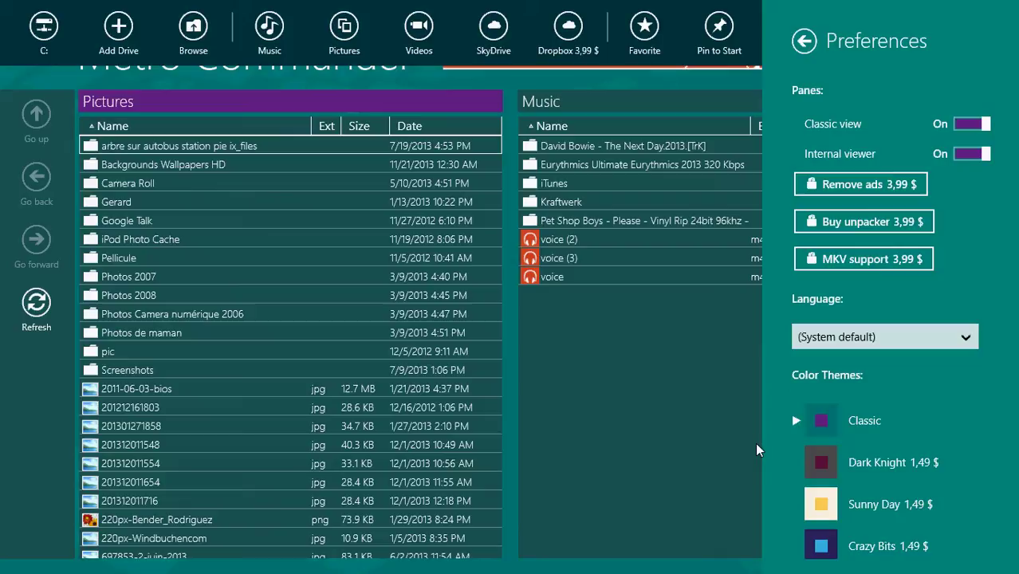
{"action": "left_click", "coordinate": [672, 418]}
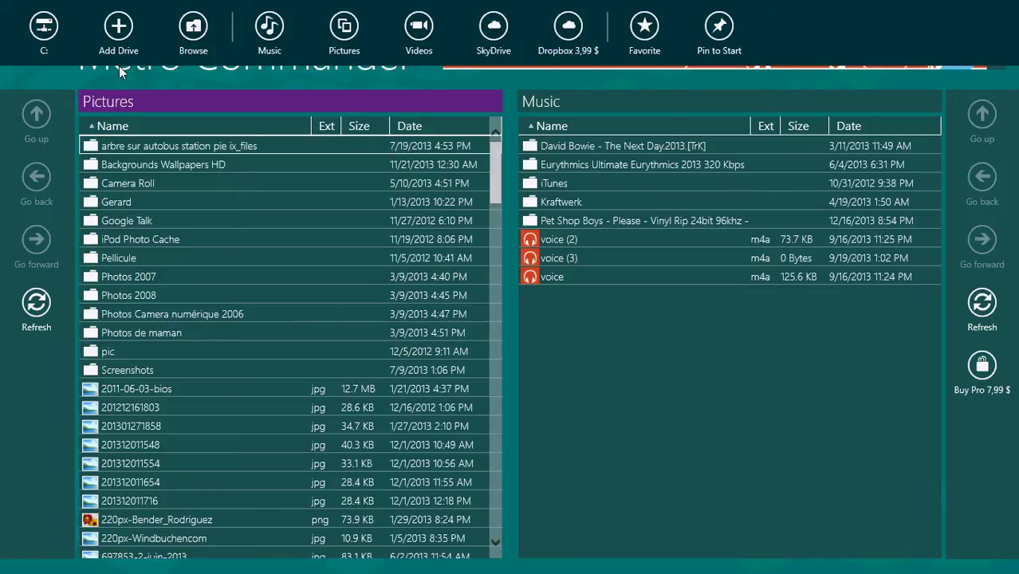
Browse the folder picker into Documents and its first folder, then cancel without choosing
{"action": "left_click", "coordinate": [196, 28]}
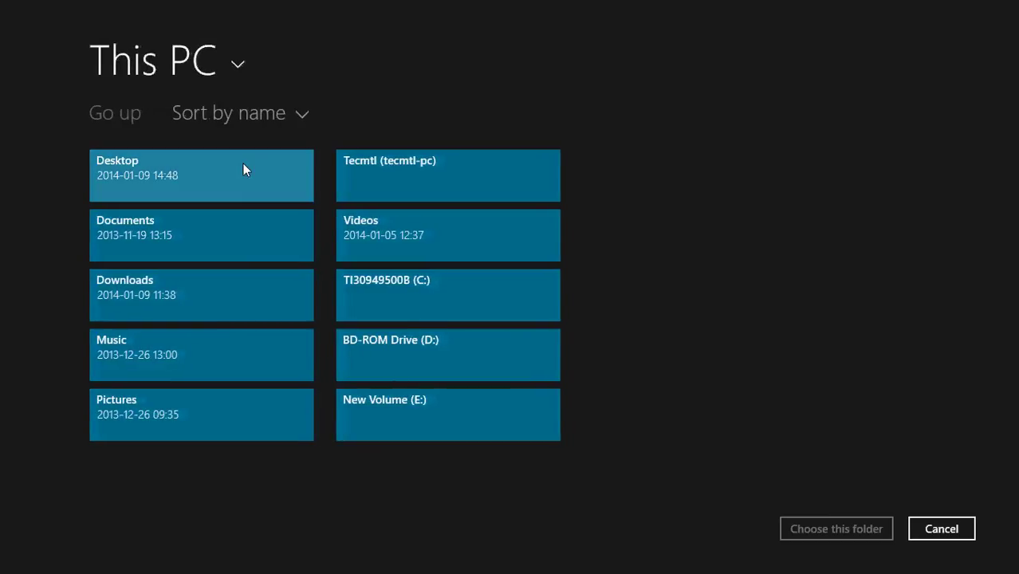
{"action": "left_click", "coordinate": [177, 235]}
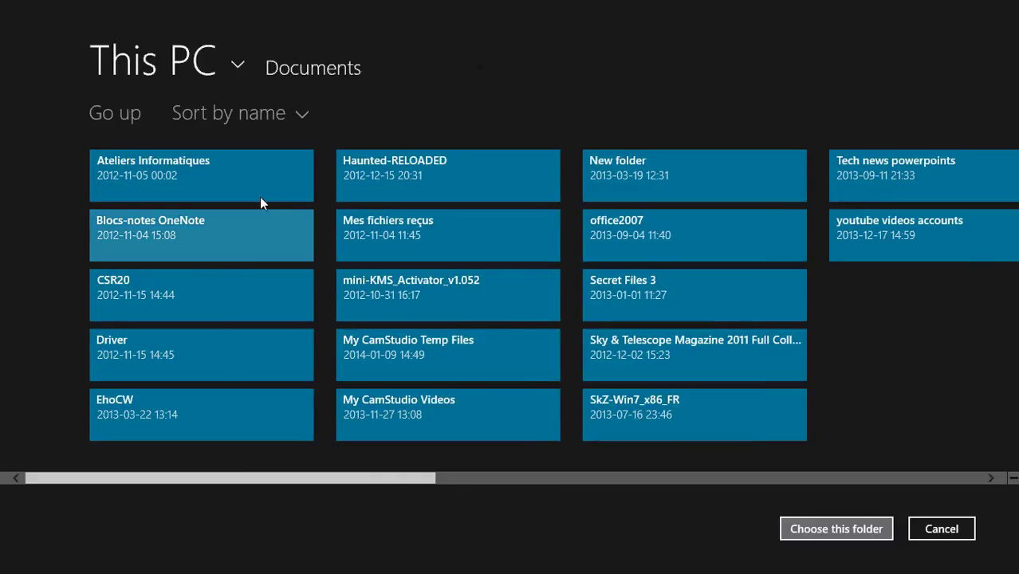
{"action": "left_click", "coordinate": [256, 166]}
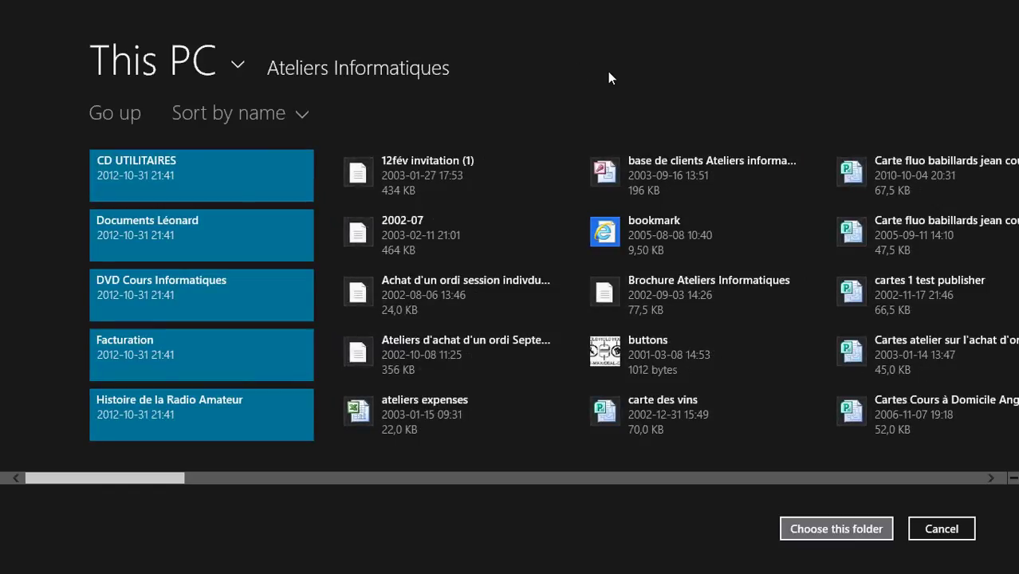
{"action": "scroll", "coordinate": [542, 266], "scroll_direction": "down", "scroll_amount": 5}
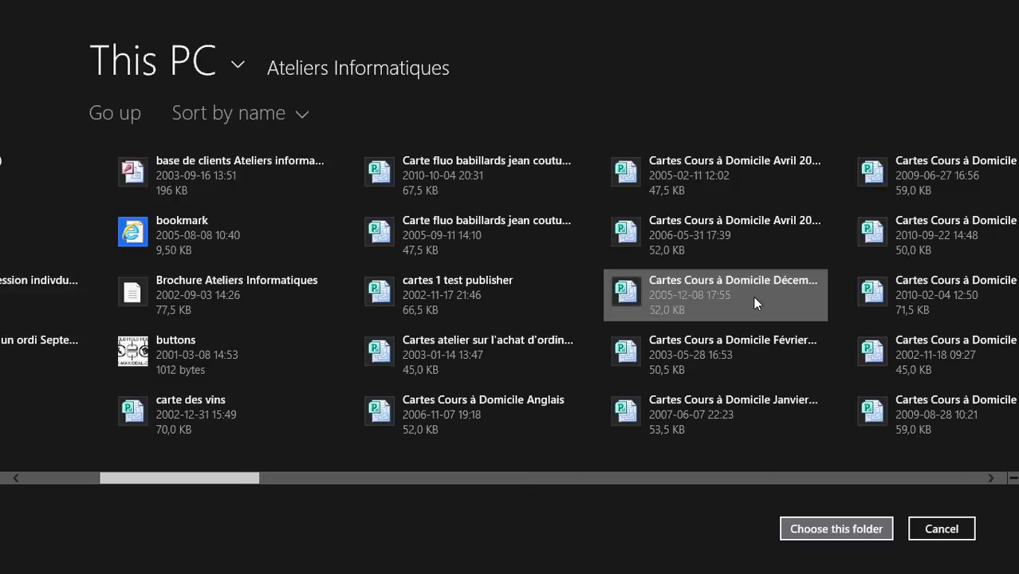
{"action": "left_click", "coordinate": [936, 530]}
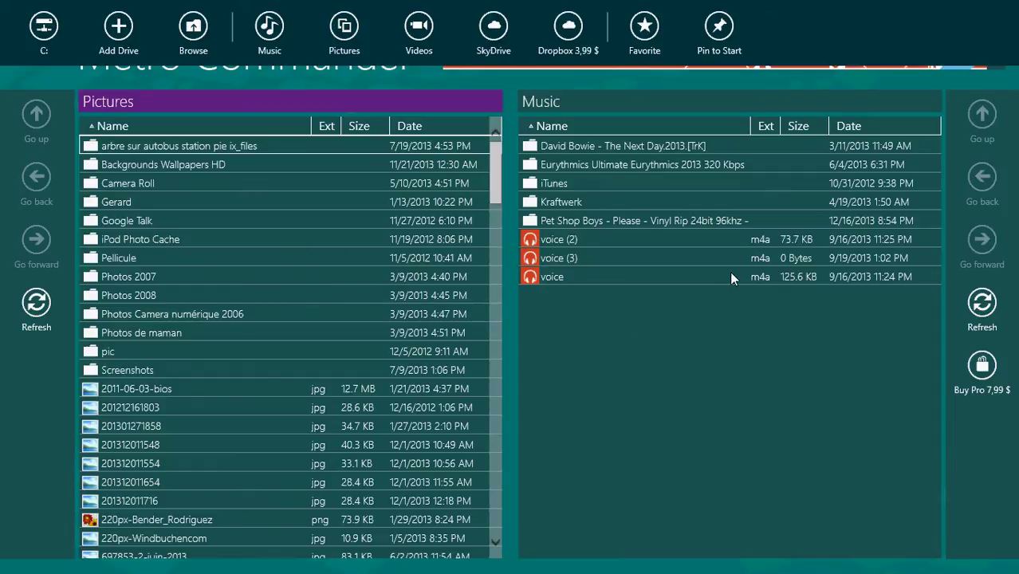
Select the Pellicule folder, then switch to the Start screen and scroll across it
{"action": "left_click", "coordinate": [219, 256]}
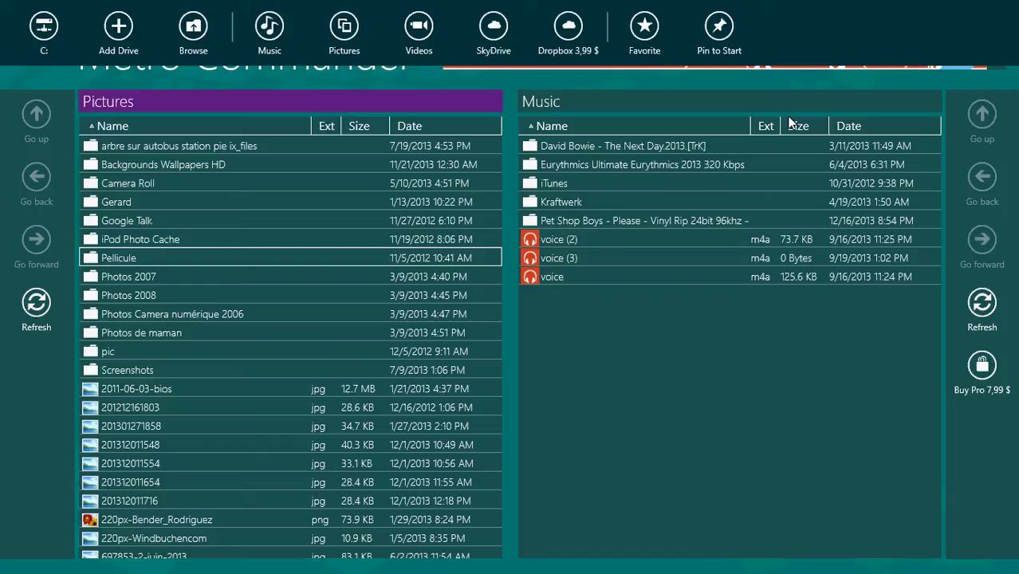
{"action": "key", "text": "super"}
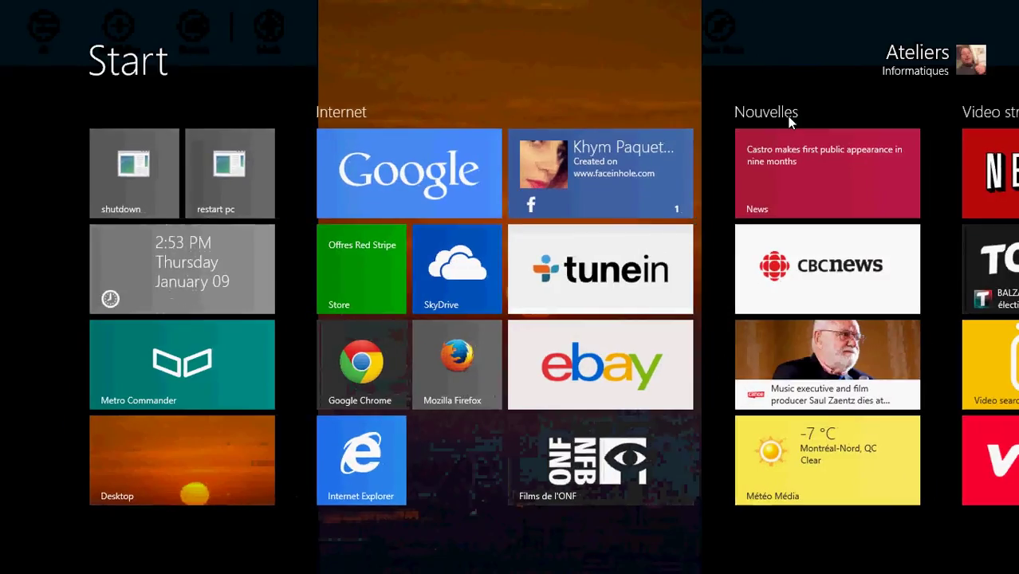
{"action": "scroll", "coordinate": [789, 120], "scroll_direction": "down", "scroll_amount": 5}
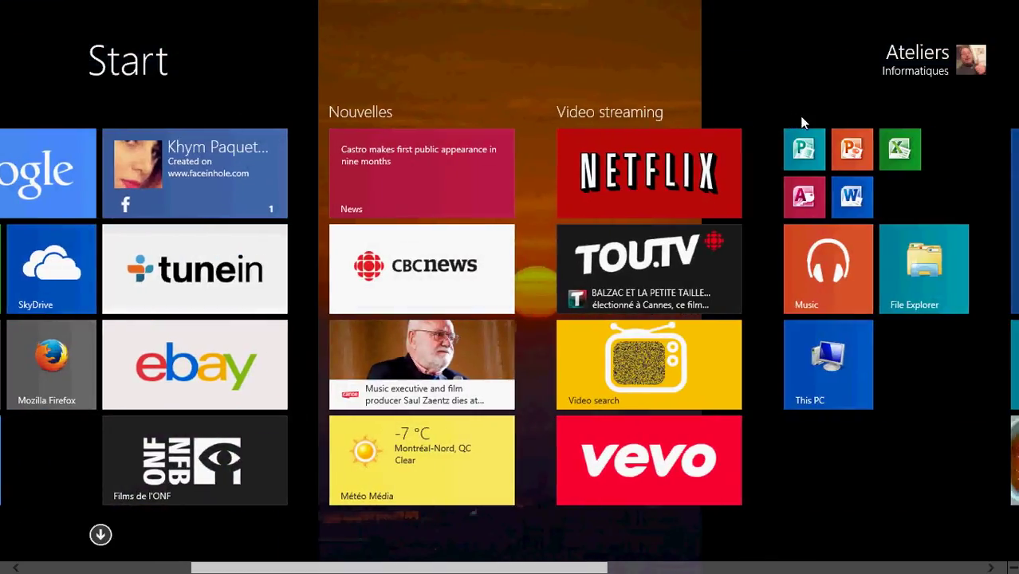
Launch File Explorer, maximize and close the This PC window, and return to Start
{"action": "left_click", "coordinate": [887, 265]}
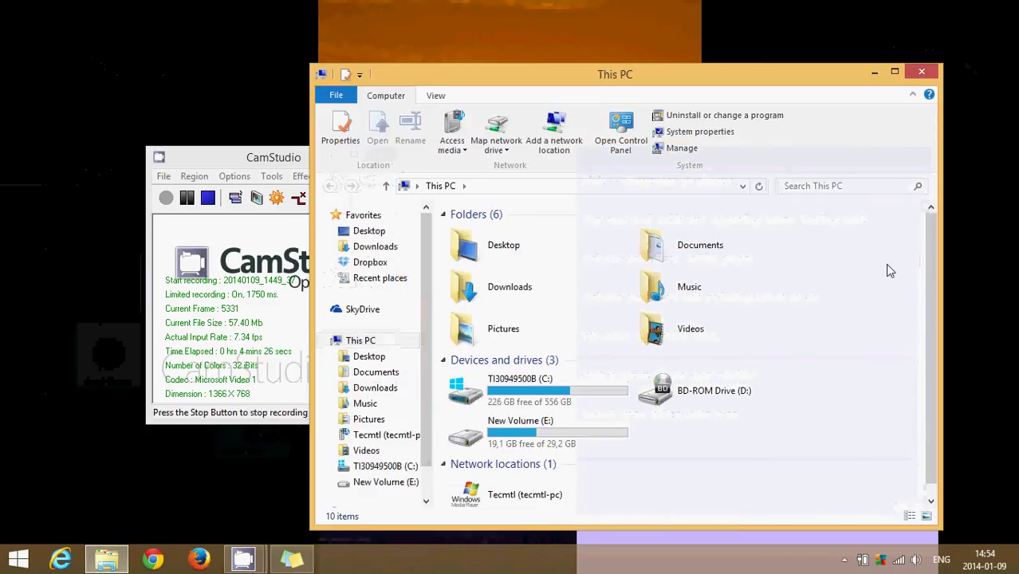
{"action": "left_click", "coordinate": [894, 71]}
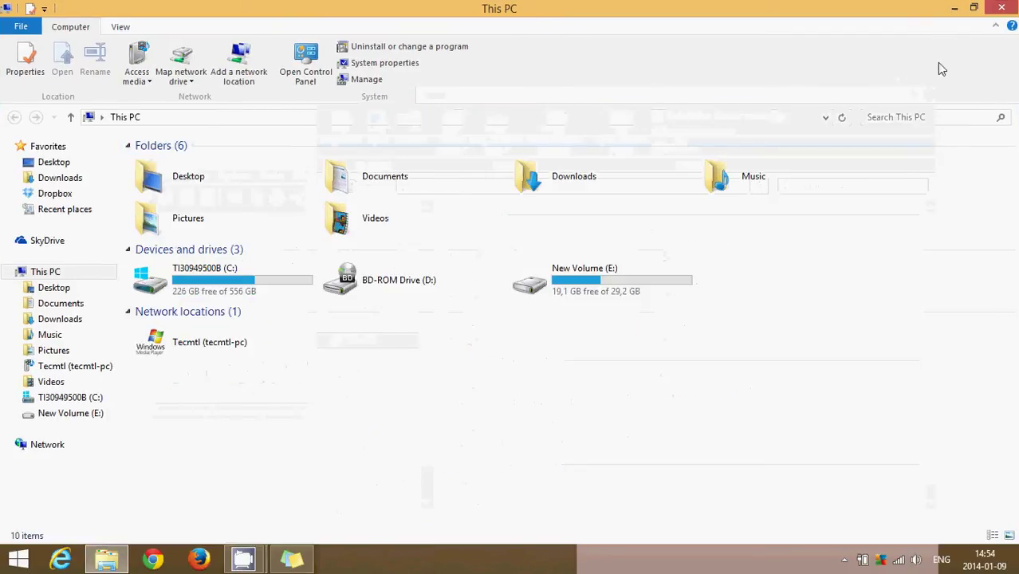
{"action": "left_click", "coordinate": [1002, 7]}
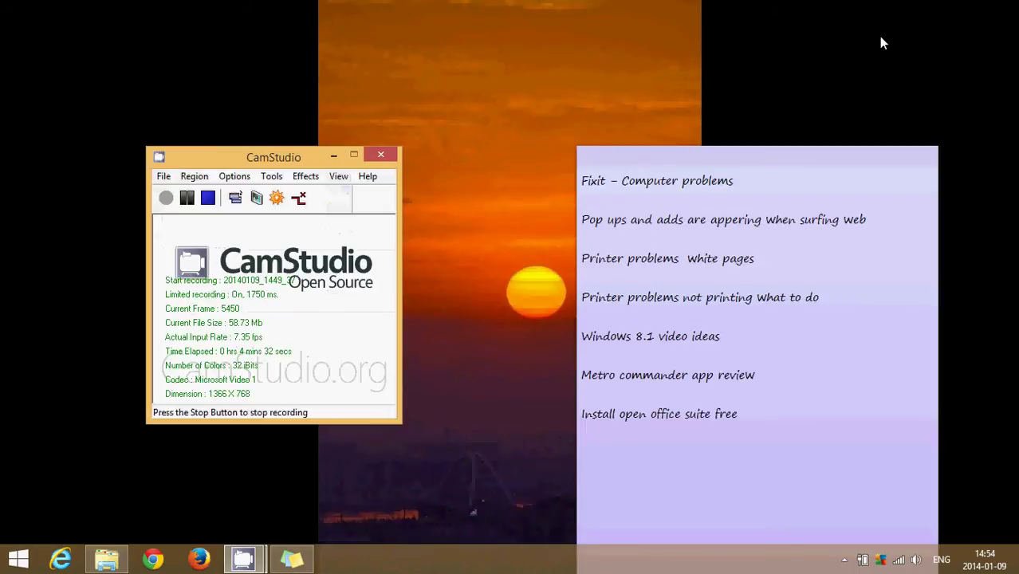
{"action": "key", "text": "super"}
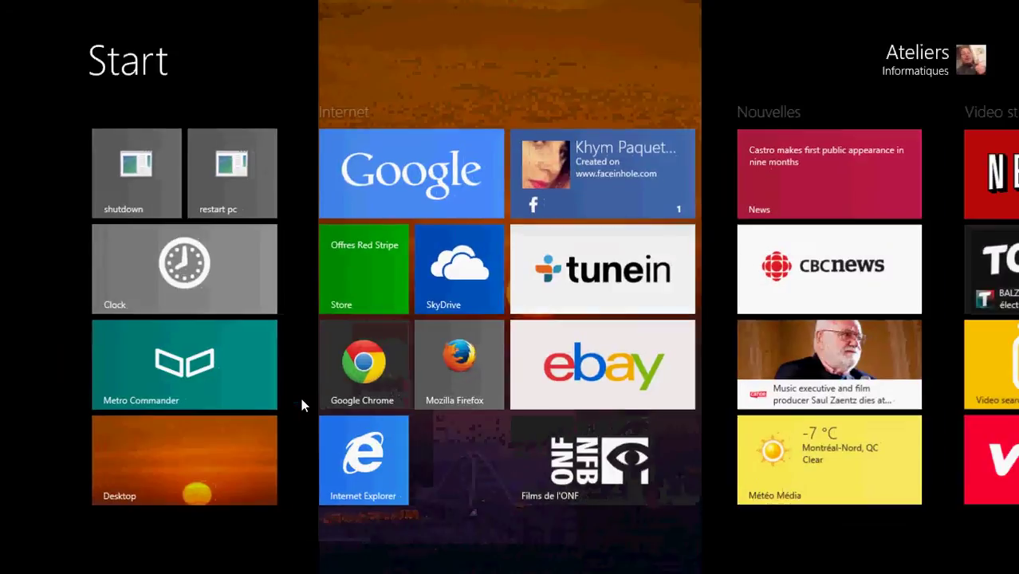
Relaunch Metro Commander from its Start screen tile
{"action": "left_click", "coordinate": [191, 389]}
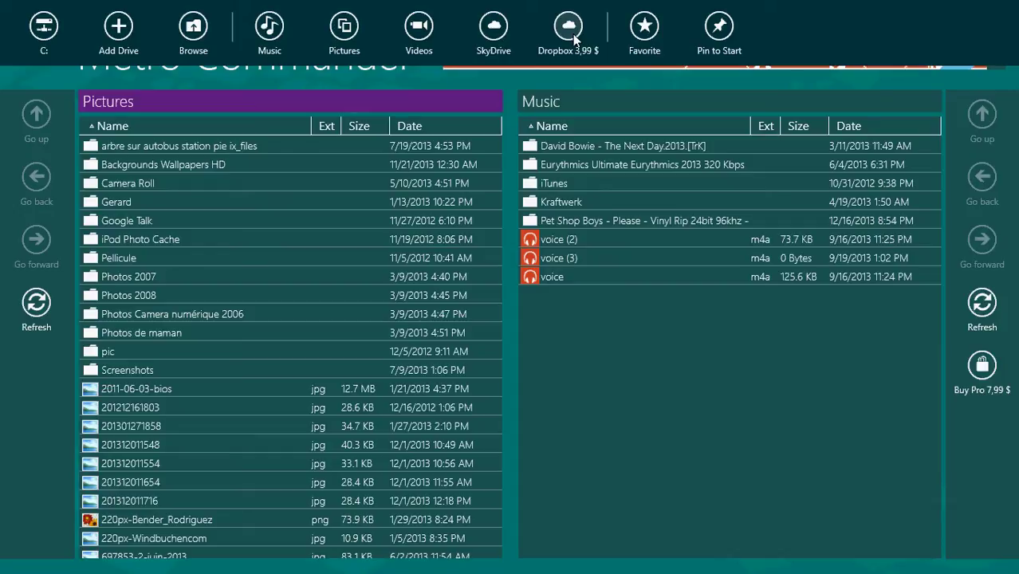
Show the command bars, make the Music pane active, then hide the bars
{"action": "right_click", "coordinate": [648, 170]}
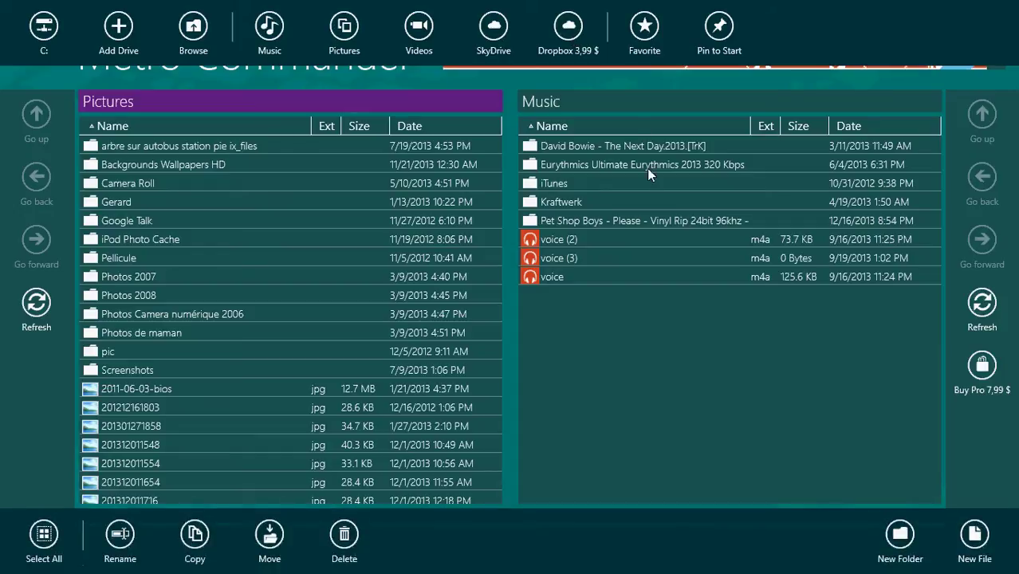
{"action": "left_click", "coordinate": [647, 381]}
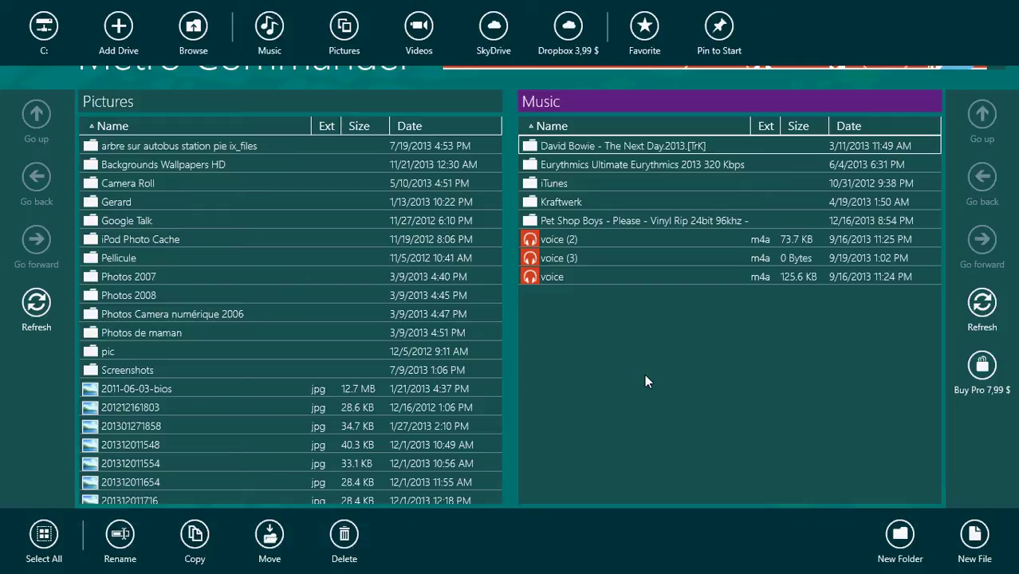
{"action": "right_click", "coordinate": [645, 375]}
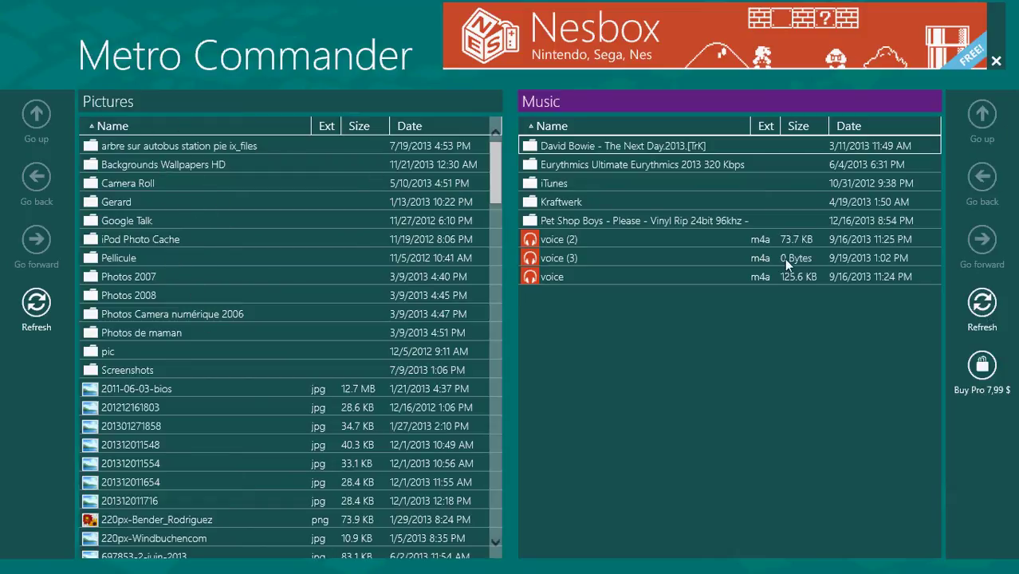
Load the Music library into the left pane and make the right Music pane active
{"action": "right_click", "coordinate": [121, 105]}
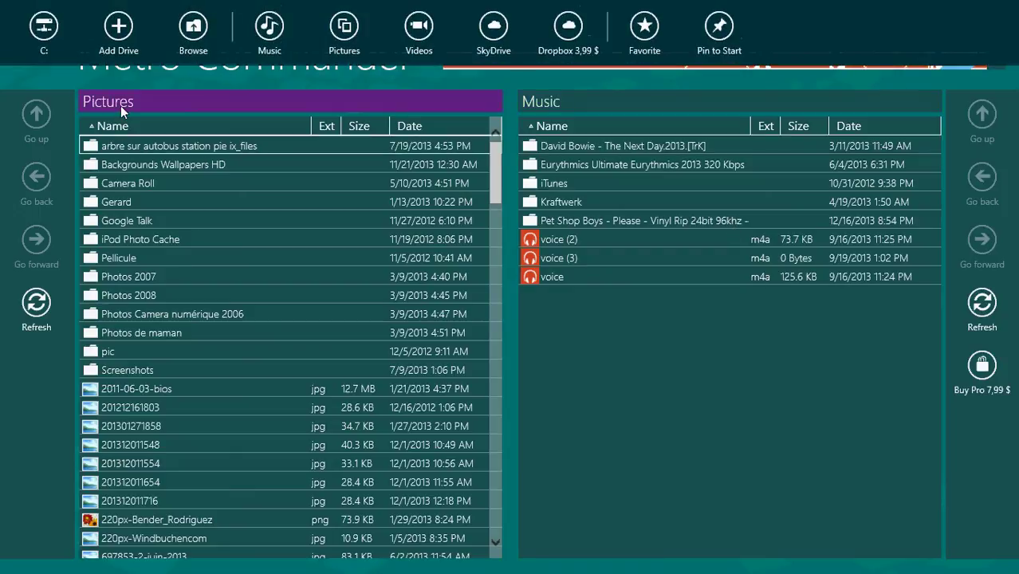
{"action": "left_click", "coordinate": [269, 27]}
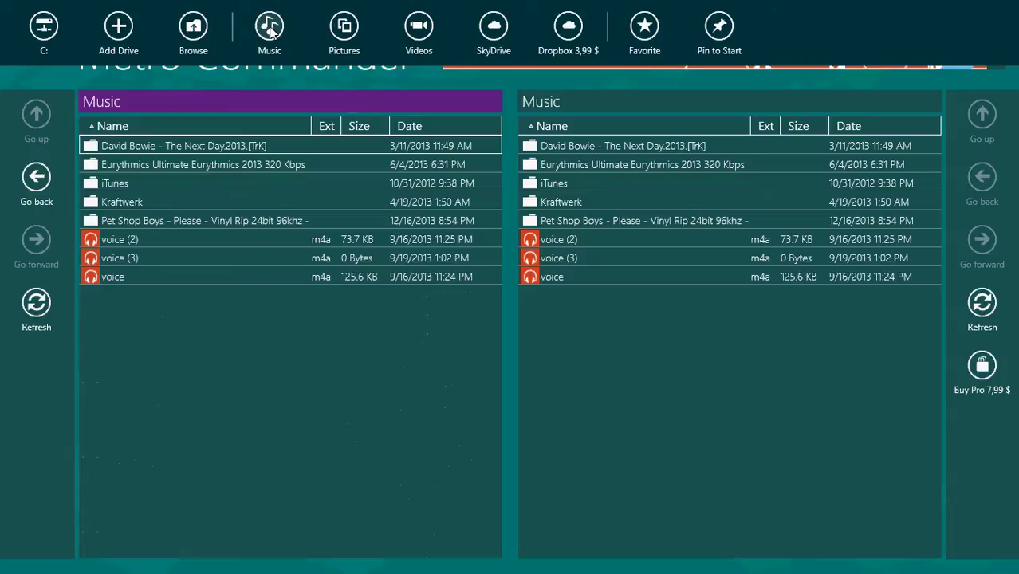
{"action": "left_click", "coordinate": [662, 104]}
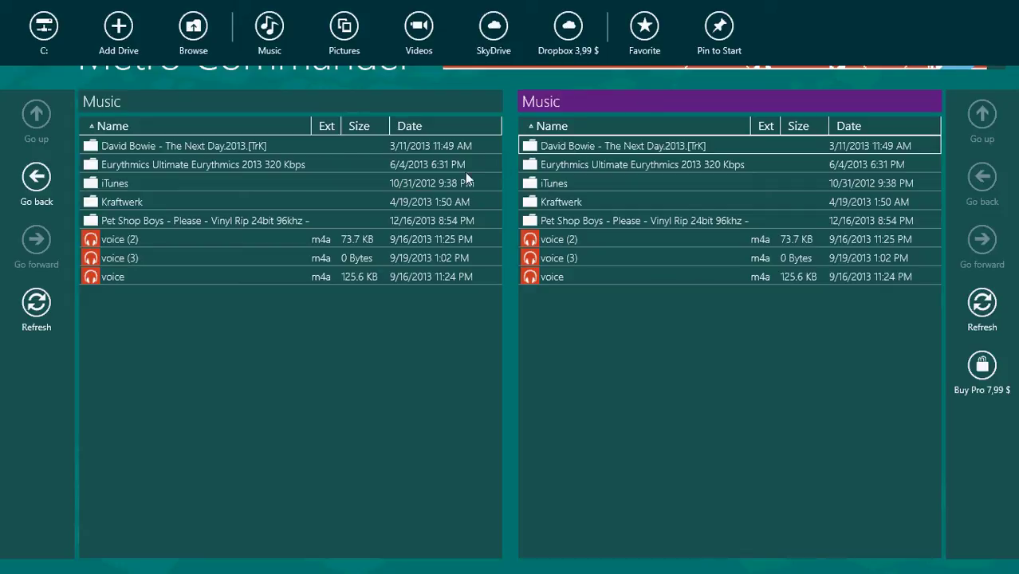
Select the David Bowie folder, then activate the left Music pane and dismiss the command bars
{"action": "left_click", "coordinate": [568, 147]}
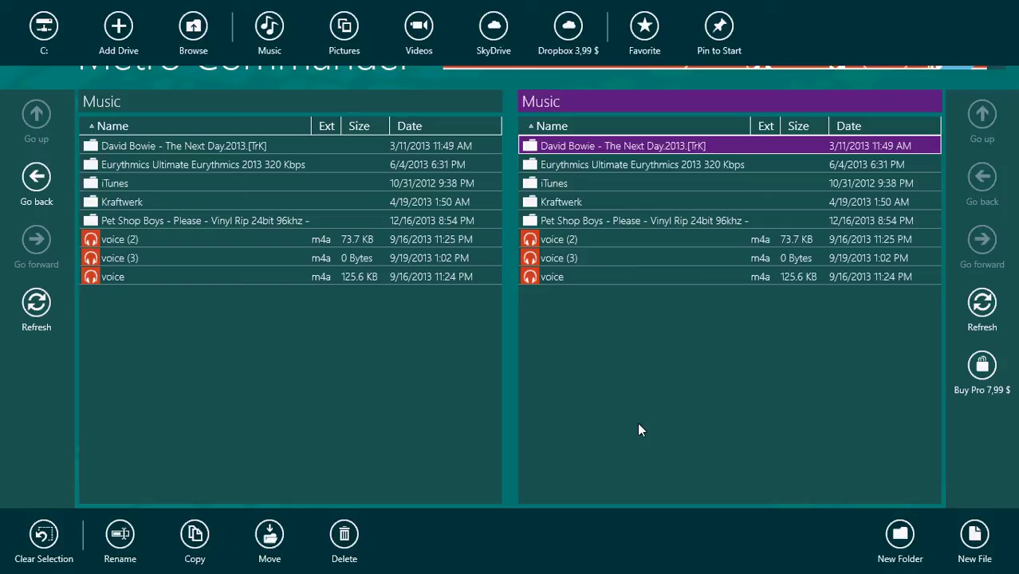
{"action": "left_click", "coordinate": [120, 444]}
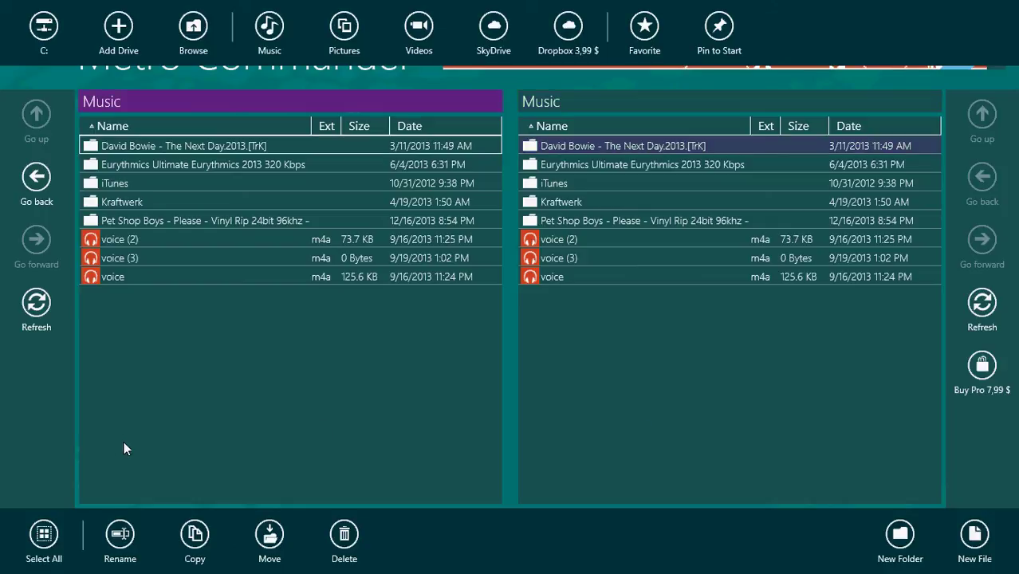
{"action": "left_click", "coordinate": [255, 376]}
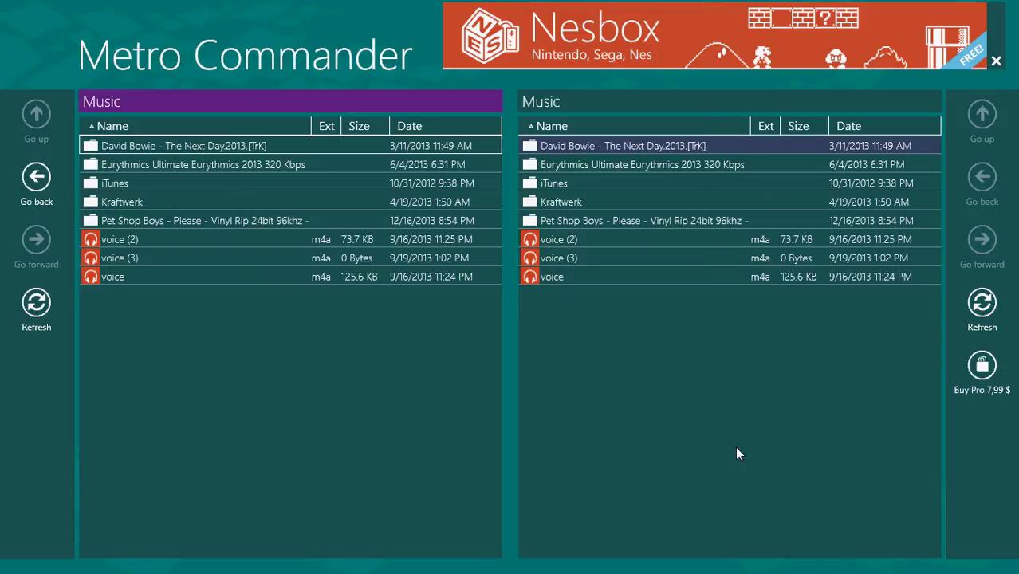
Go to the Start screen and scroll through the tile groups to Windows Games and back
{"action": "key", "text": "super"}
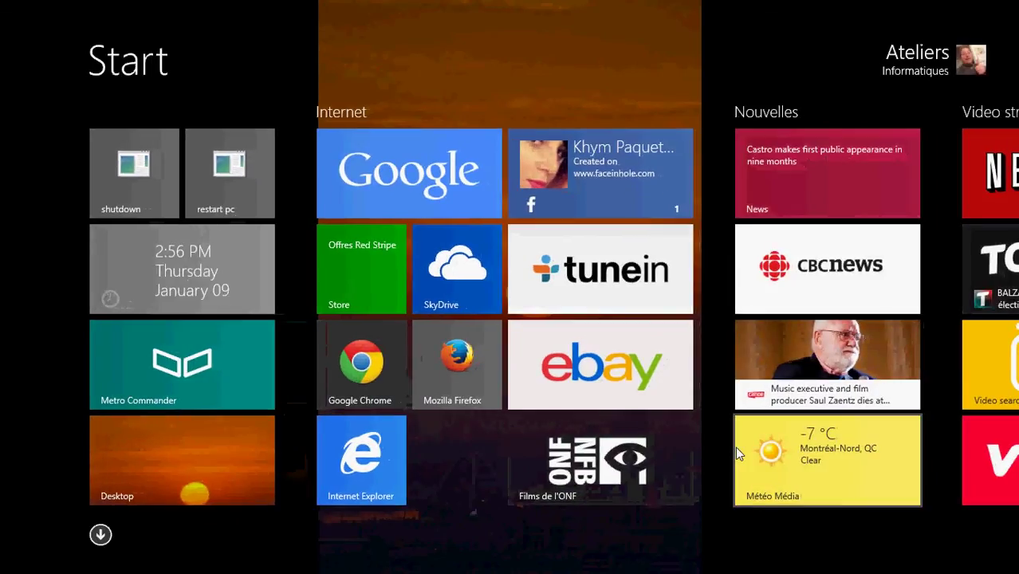
{"action": "scroll", "coordinate": [736, 335], "scroll_direction": "down", "scroll_amount": 2}
{"action": "scroll", "coordinate": [736, 335], "scroll_direction": "down", "scroll_amount": 8}
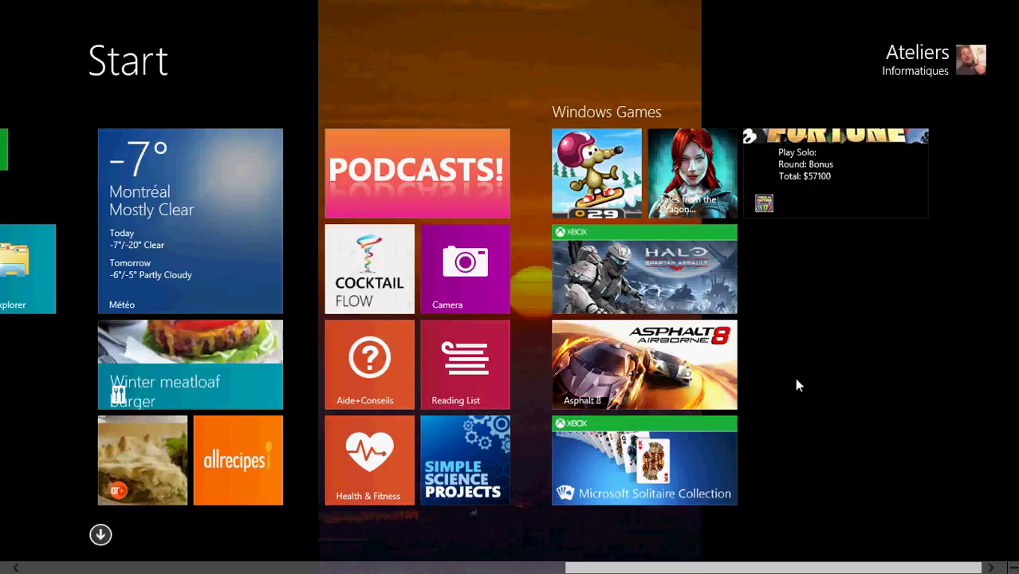
{"action": "scroll", "coordinate": [796, 381], "scroll_direction": "up", "scroll_amount": 6}
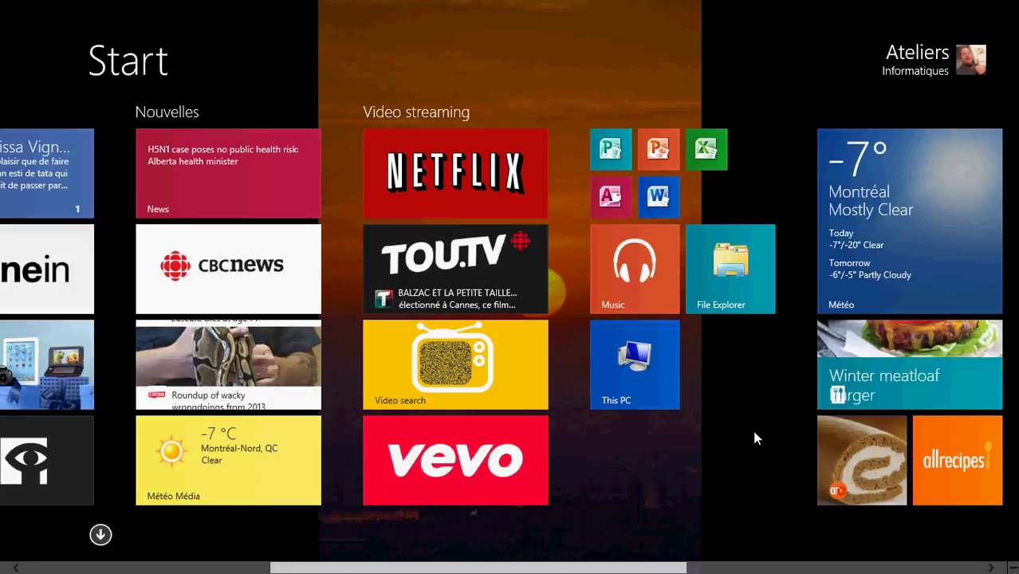
{"action": "scroll", "coordinate": [754, 434], "scroll_direction": "up", "scroll_amount": 5}
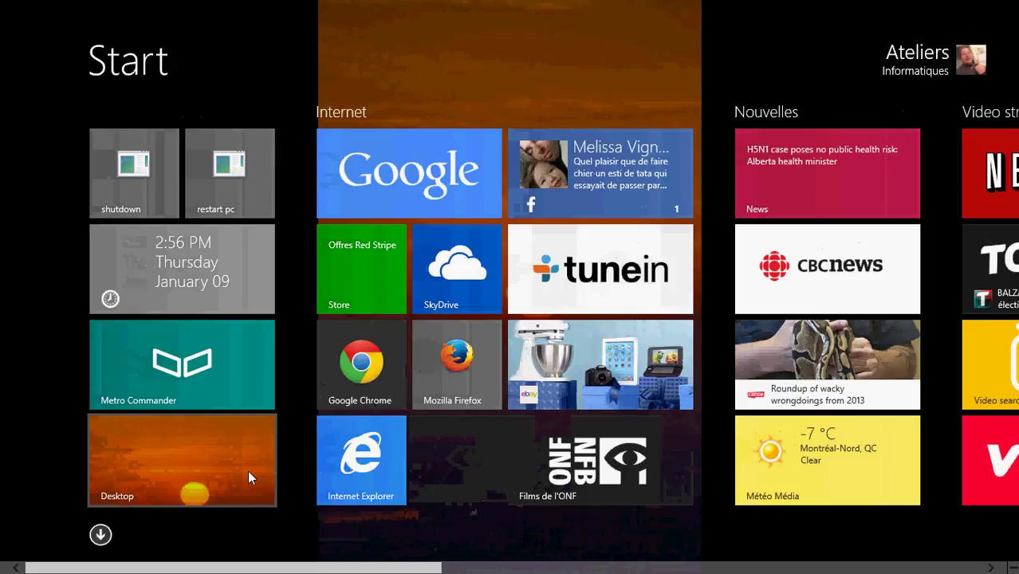